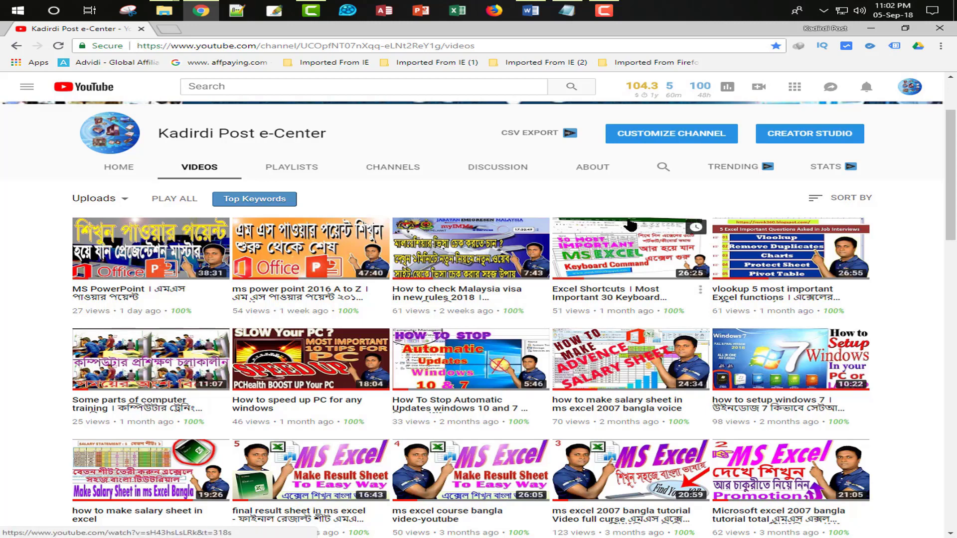
Open a new browser tab and copy the portal.moi.gov.qa visa enquiry address from the passport notes in Notepad
{"action": "left_click", "coordinate": [169, 31]}
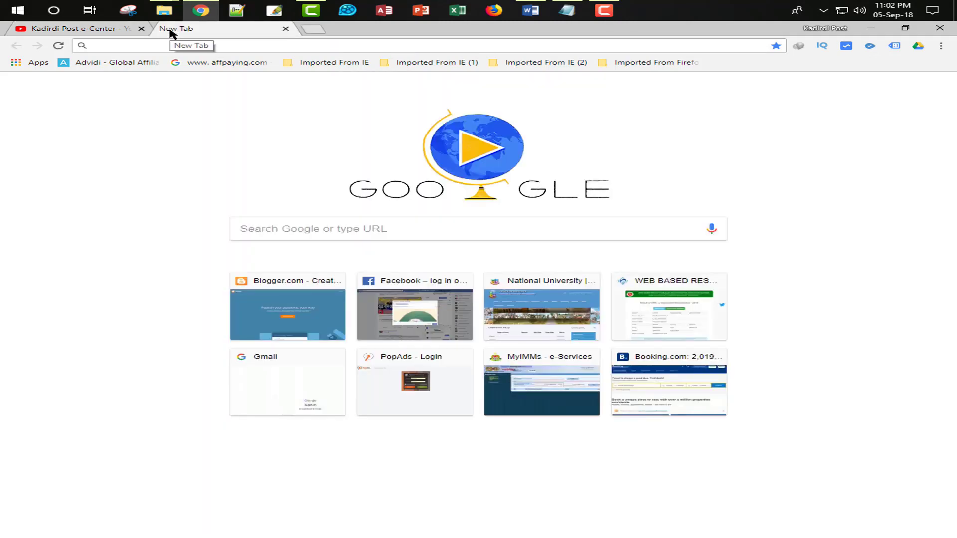
{"action": "left_click", "coordinate": [321, 223]}
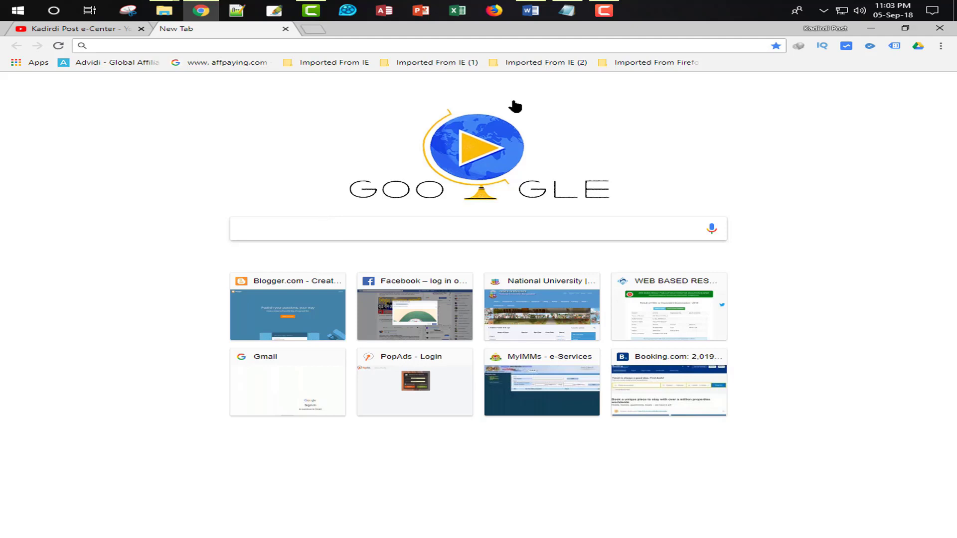
{"action": "left_click", "coordinate": [568, 14]}
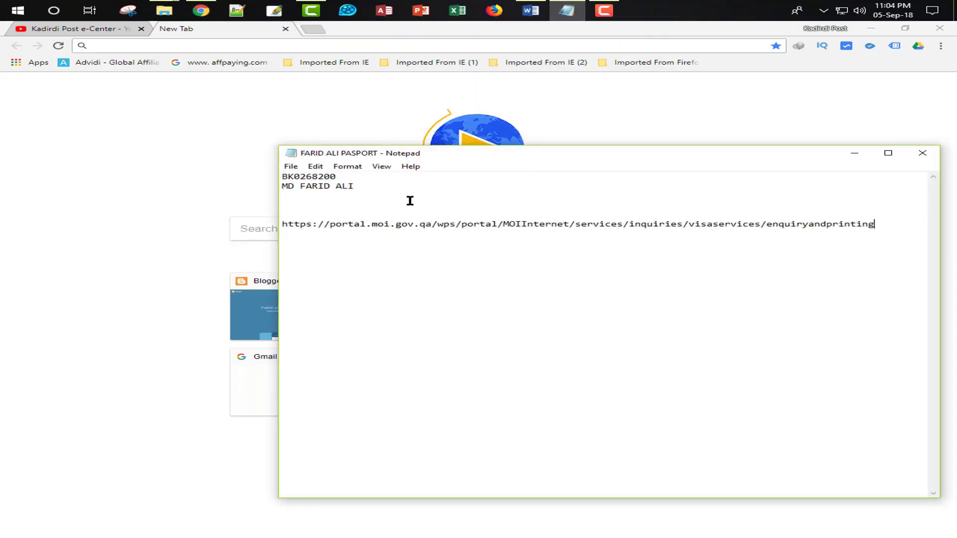
{"action": "double_click", "coordinate": [347, 224]}
{"action": "right_click", "coordinate": [347, 224]}
{"action": "left_click", "coordinate": [389, 260]}
Load the copied MOI Qatar Visa Inquiry & Printing address in the new browser tab
{"action": "left_click", "coordinate": [318, 45]}
{"action": "right_click", "coordinate": [319, 45]}
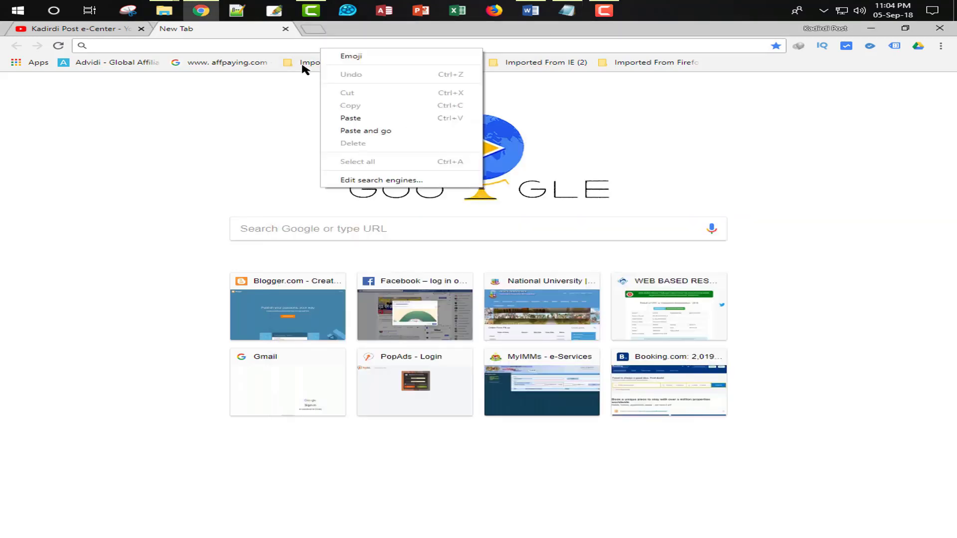
{"action": "left_click", "coordinate": [378, 120]}
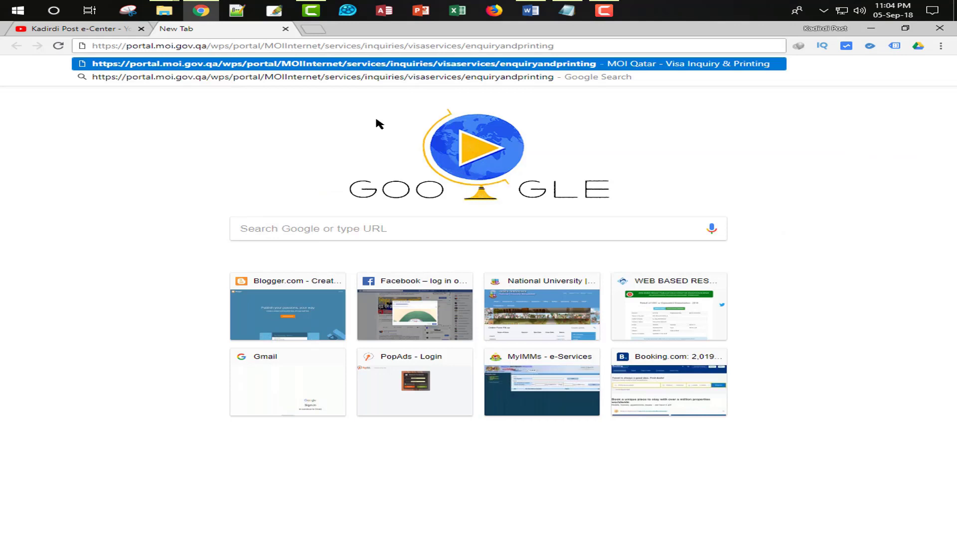
{"action": "key", "text": "Return"}
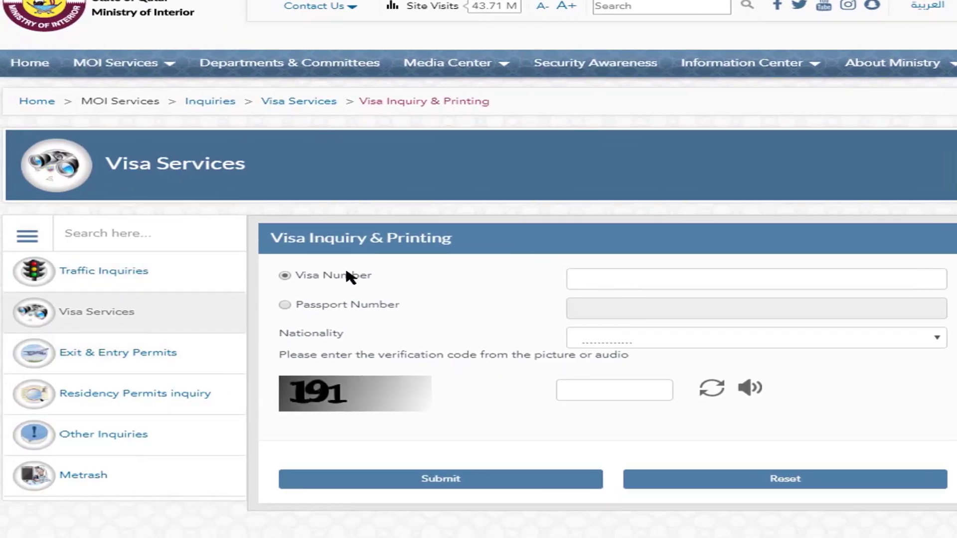
Set the visa inquiry to search by Passport Number instead of Visa Number
{"action": "left_click", "coordinate": [600, 279]}
{"action": "left_click", "coordinate": [286, 305]}
{"action": "left_click", "coordinate": [656, 310]}
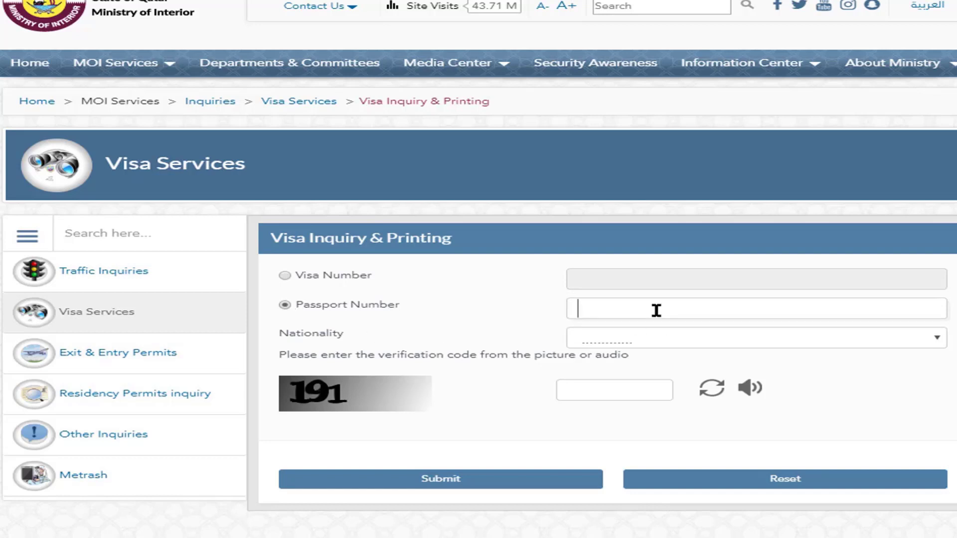
{"action": "left_click", "coordinate": [656, 341]}
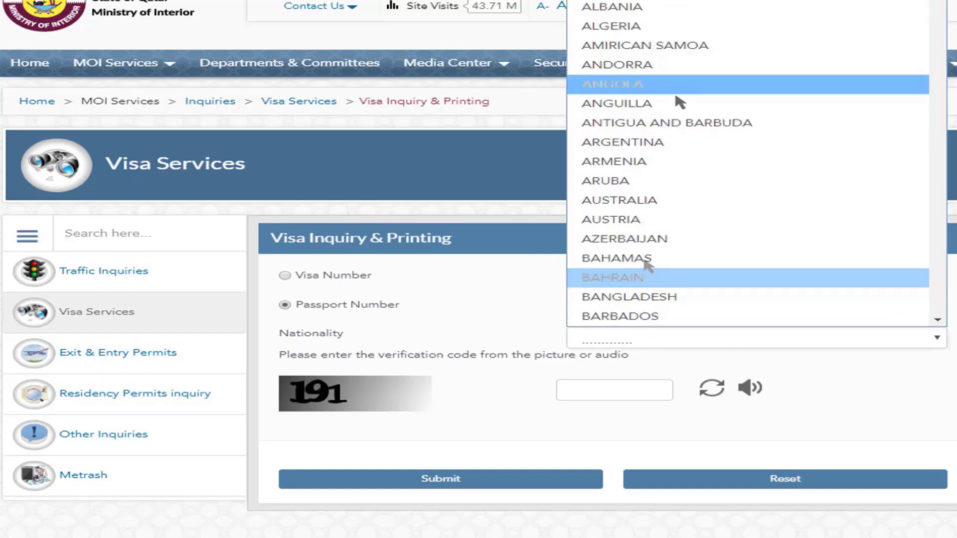
{"action": "scroll", "coordinate": [666, 297], "scroll_direction": "down", "scroll_amount": 3}
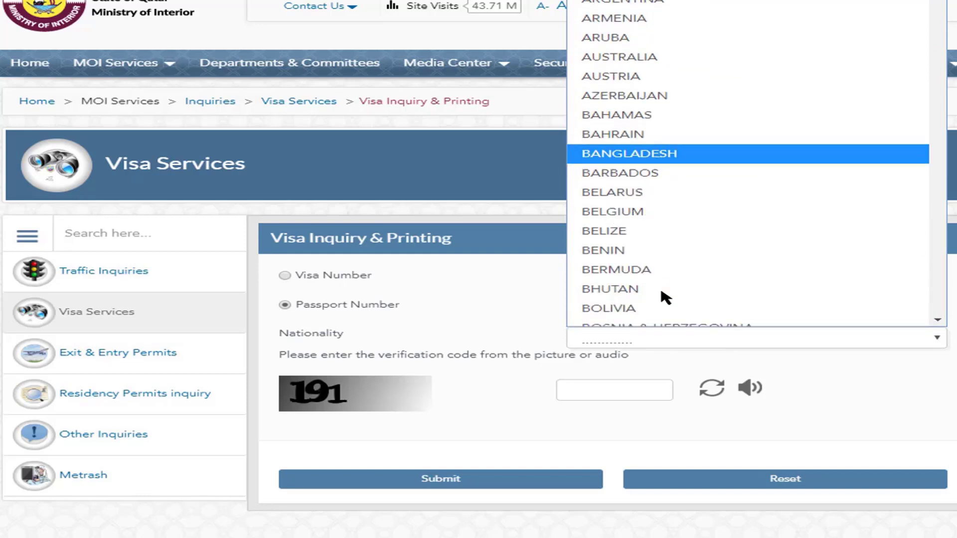
{"action": "scroll", "coordinate": [665, 298], "scroll_direction": "up", "scroll_amount": 3}
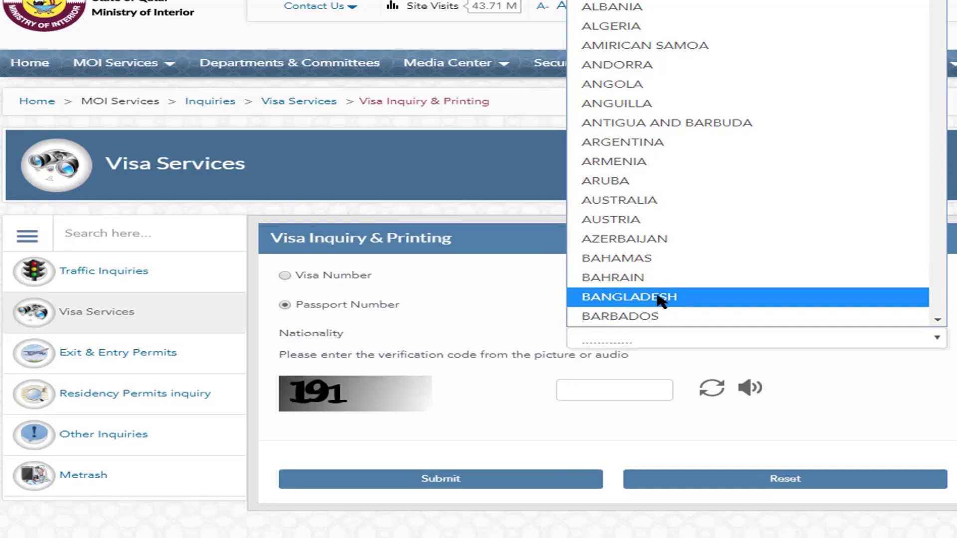
{"action": "left_click", "coordinate": [603, 389]}
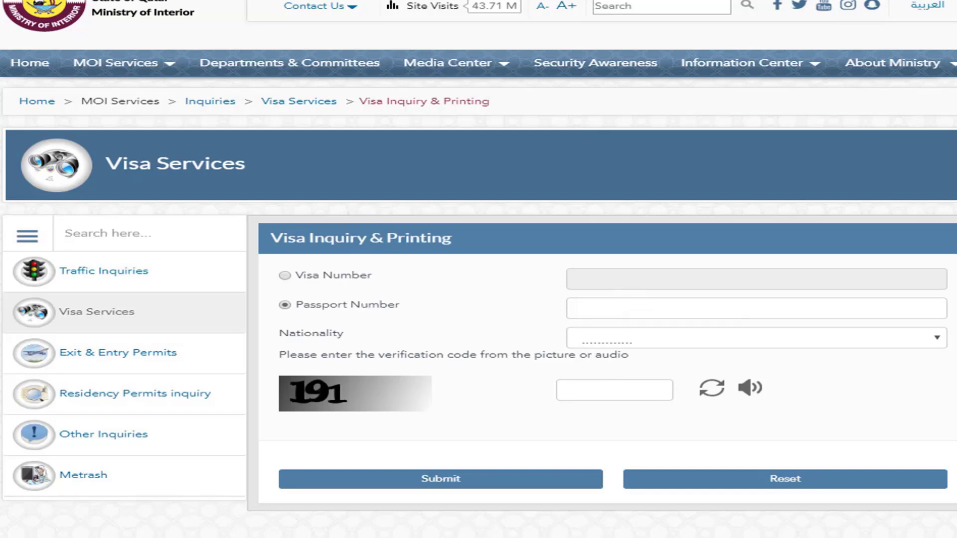
Copy the passport number from the Notepad notes into the Passport Number field of the visa inquiry form
{"action": "key", "text": "alt+Tab"}
{"action": "left_click", "coordinate": [268, 106]}
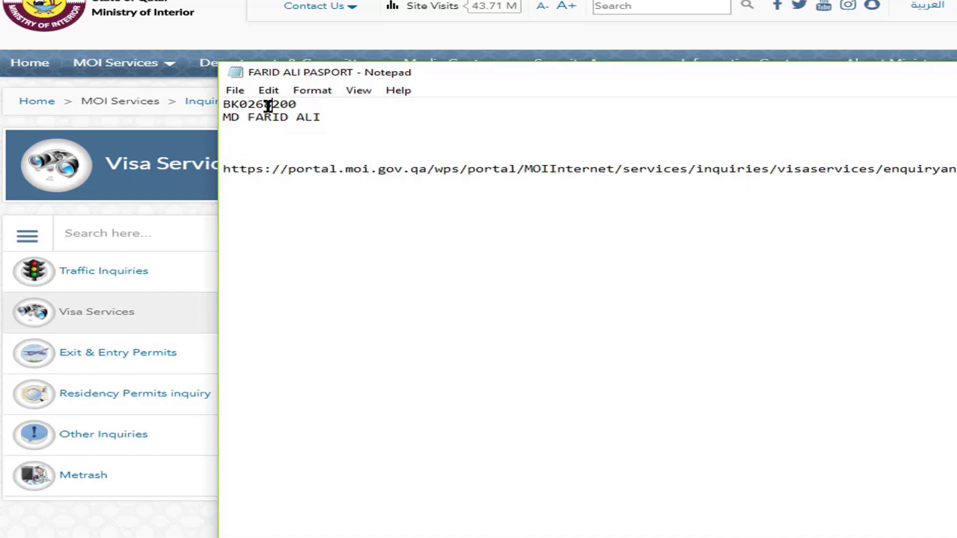
{"action": "double_click", "coordinate": [268, 106]}
{"action": "right_click", "coordinate": [268, 106]}
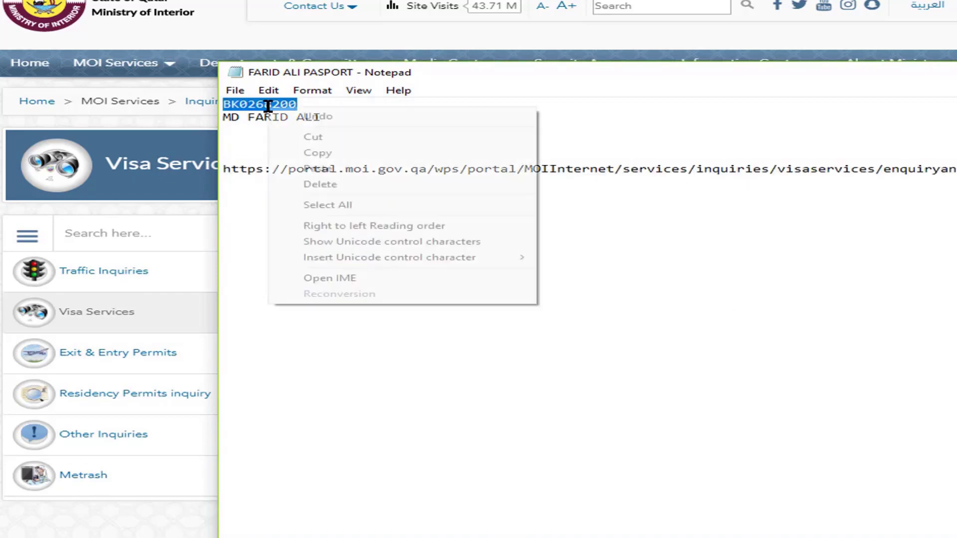
{"action": "left_click", "coordinate": [310, 154]}
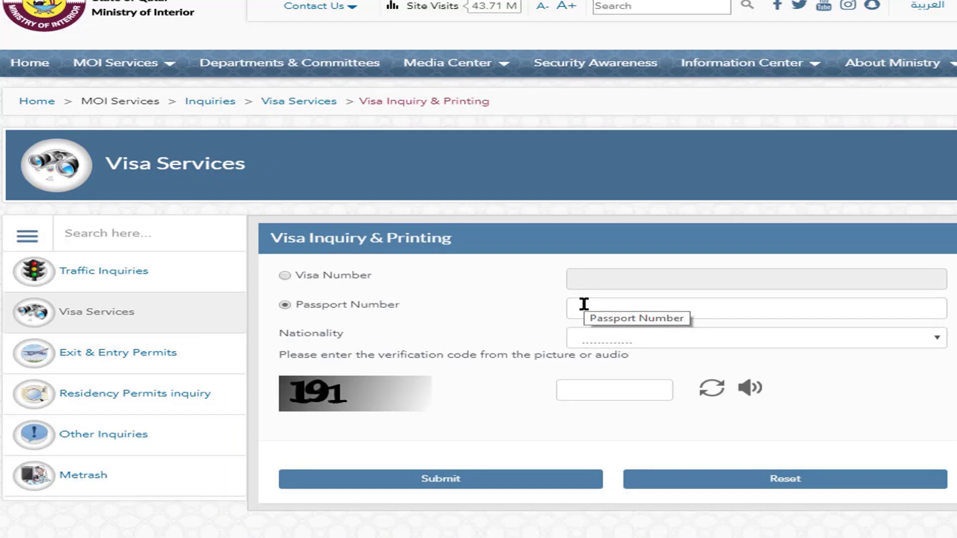
{"action": "left_click", "coordinate": [584, 304]}
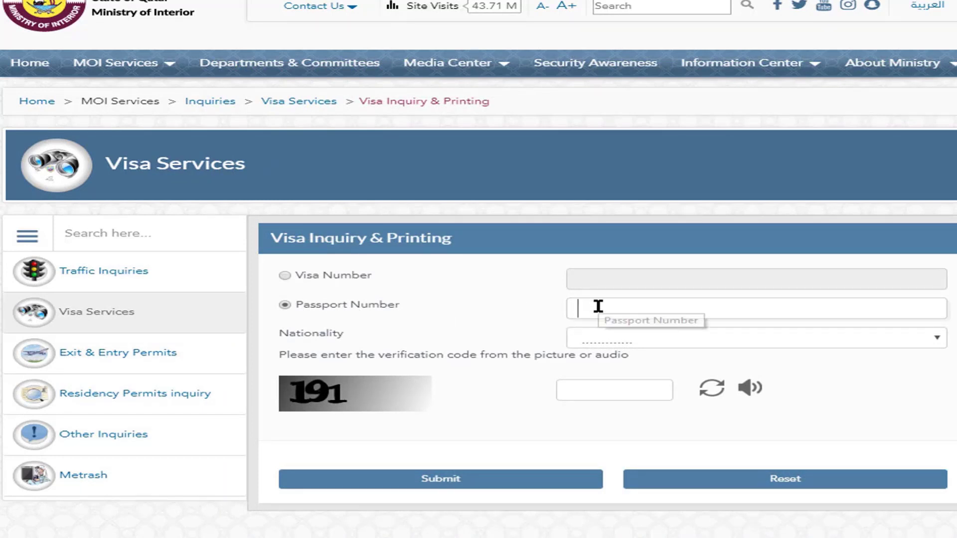
{"action": "right_click", "coordinate": [597, 308]}
{"action": "left_click", "coordinate": [648, 419]}
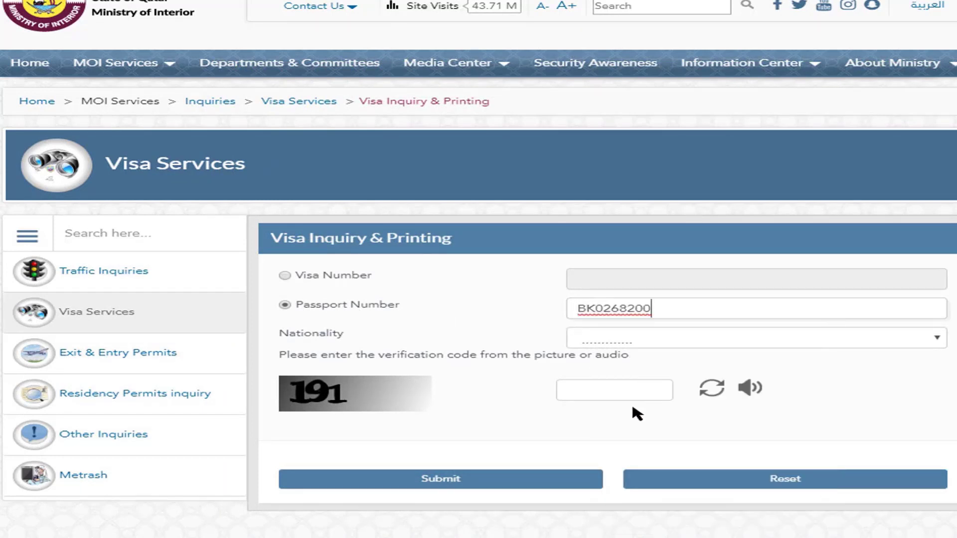
Set the nationality to BANGLADESH and submit the inquiry with the verification code from the picture
{"action": "left_click", "coordinate": [633, 344]}
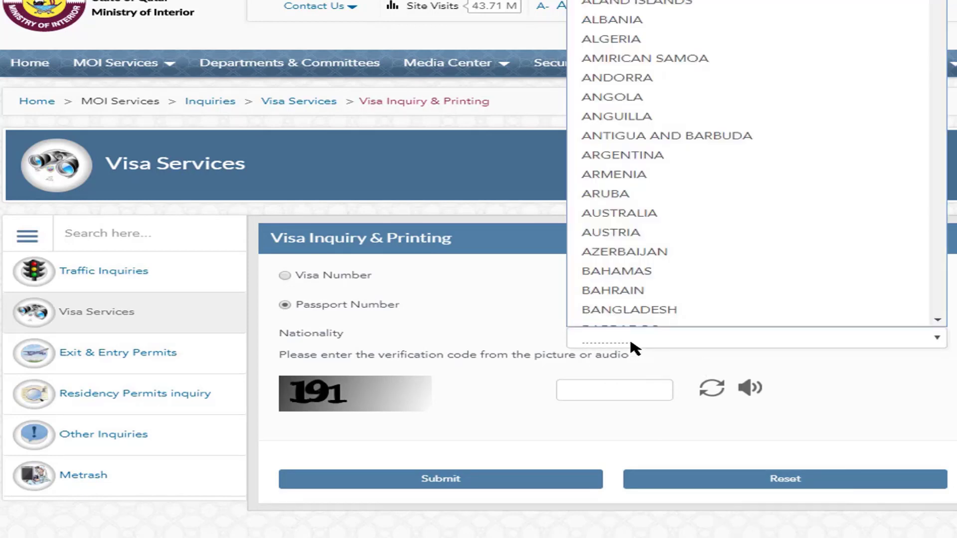
{"action": "left_click", "coordinate": [647, 299]}
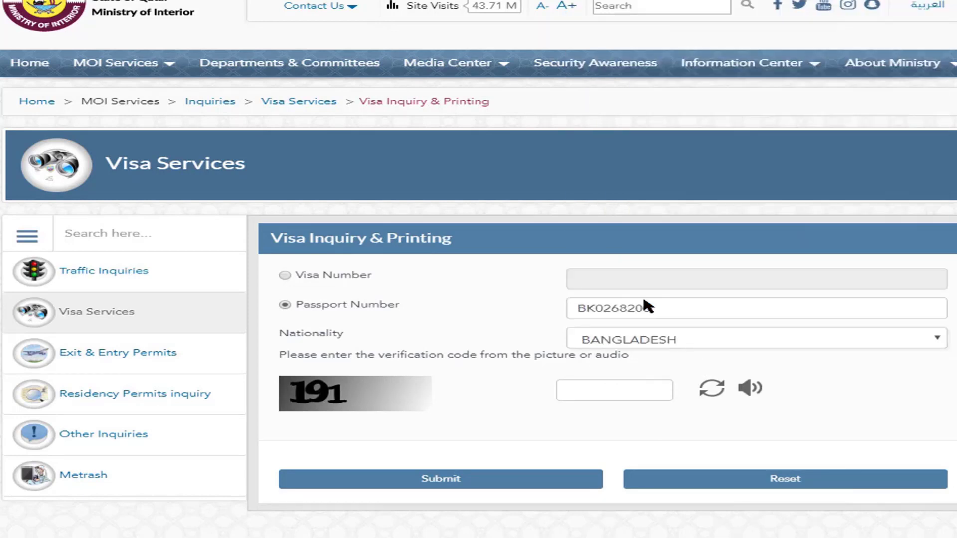
{"action": "left_click", "coordinate": [594, 390]}
{"action": "type", "text": "191"}
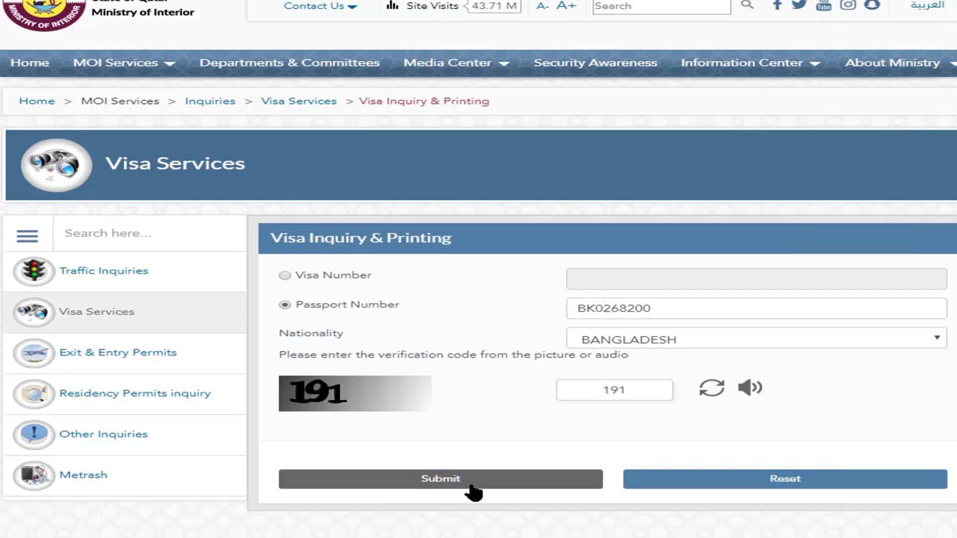
{"action": "left_click", "coordinate": [455, 481]}
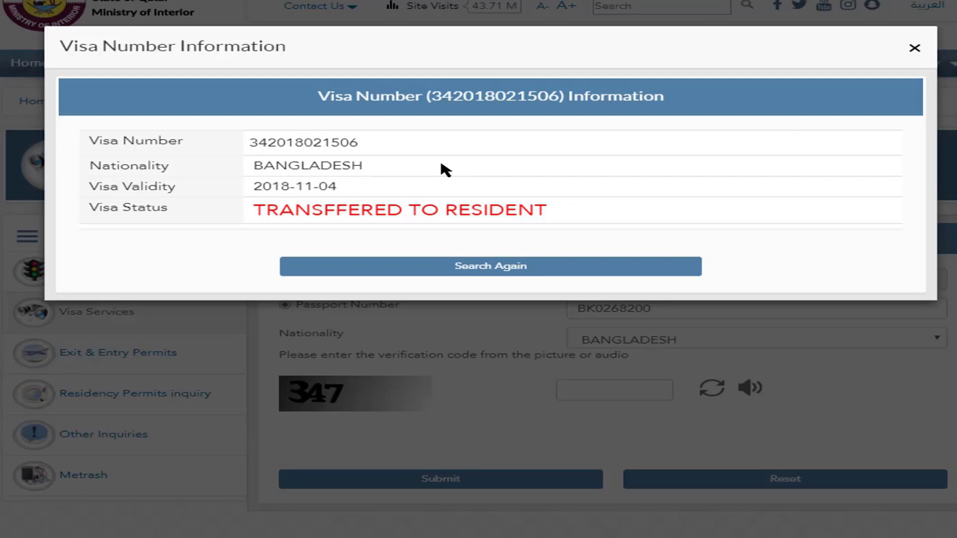
Examine the visa number, nationality, validity and status in the inquiry result, and close the result window
{"action": "left_click_drag", "start_coordinate": [252, 212], "coordinate": [408, 213]}
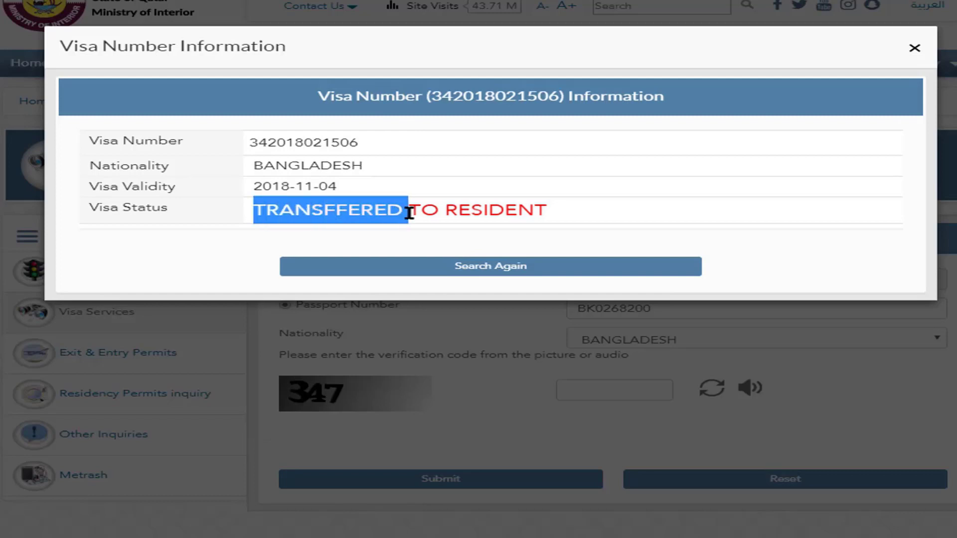
{"action": "left_click", "coordinate": [558, 210]}
{"action": "left_click_drag", "start_coordinate": [558, 211], "coordinate": [442, 209]}
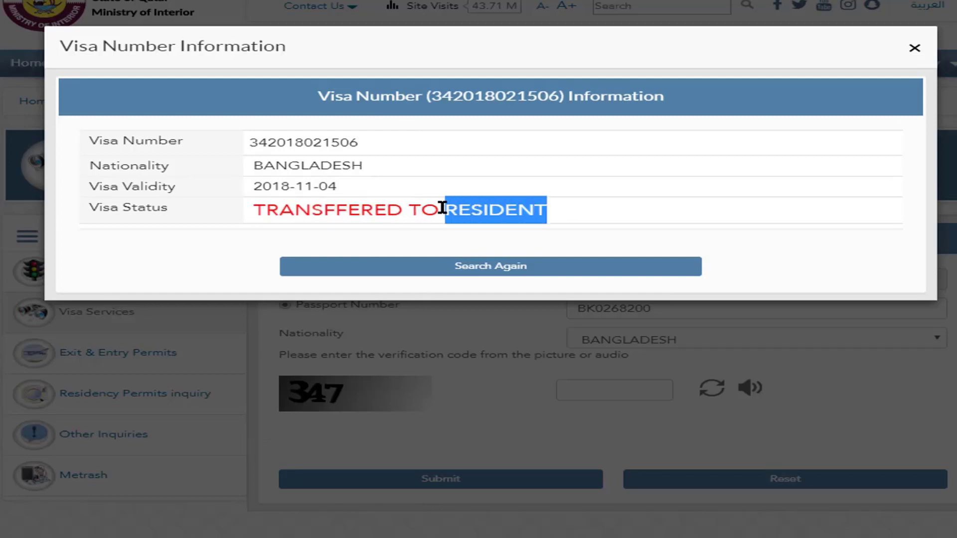
{"action": "left_click", "coordinate": [554, 210]}
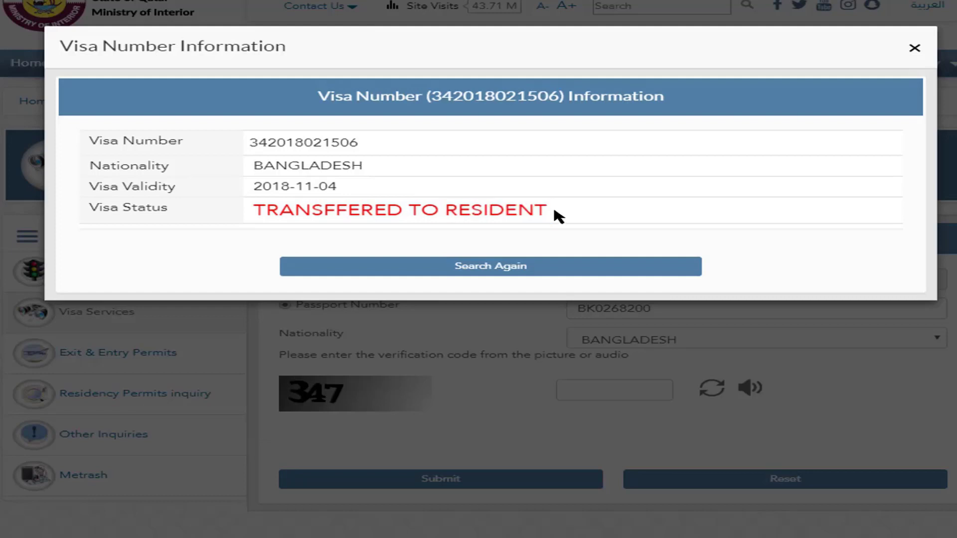
{"action": "left_click_drag", "start_coordinate": [249, 142], "coordinate": [406, 148]}
{"action": "left_click", "coordinate": [368, 167]}
{"action": "left_click_drag", "start_coordinate": [253, 185], "coordinate": [394, 188]}
{"action": "left_click_drag", "start_coordinate": [254, 208], "coordinate": [563, 212]}
{"action": "left_click", "coordinate": [563, 211]}
{"action": "left_click_drag", "start_coordinate": [256, 210], "coordinate": [560, 214]}
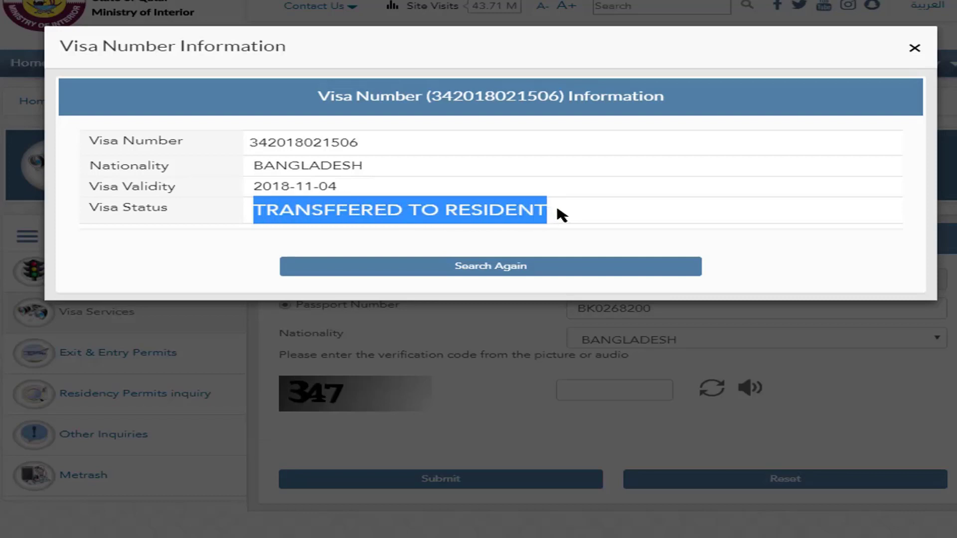
{"action": "left_click", "coordinate": [562, 214]}
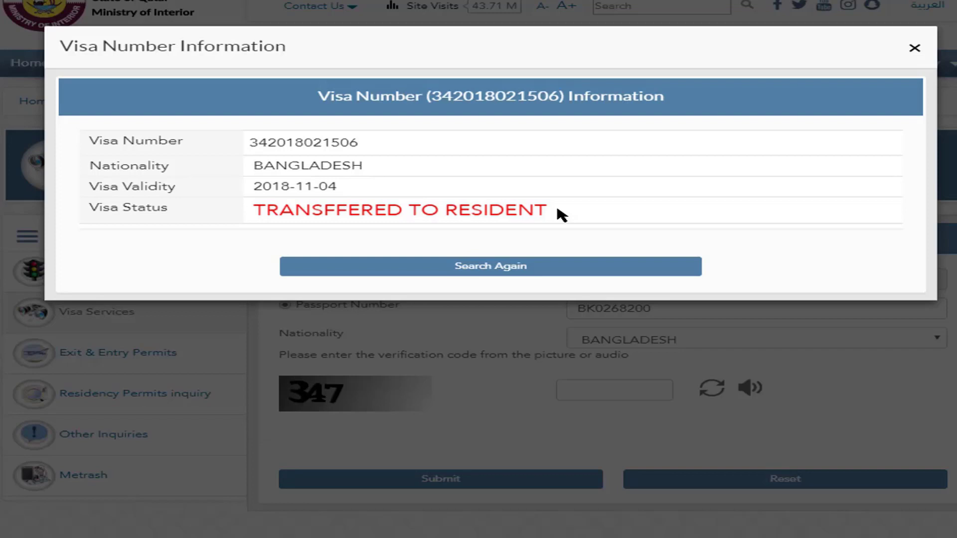
{"action": "left_click_drag", "start_coordinate": [251, 143], "coordinate": [375, 148]}
{"action": "left_click_drag", "start_coordinate": [252, 167], "coordinate": [402, 171]}
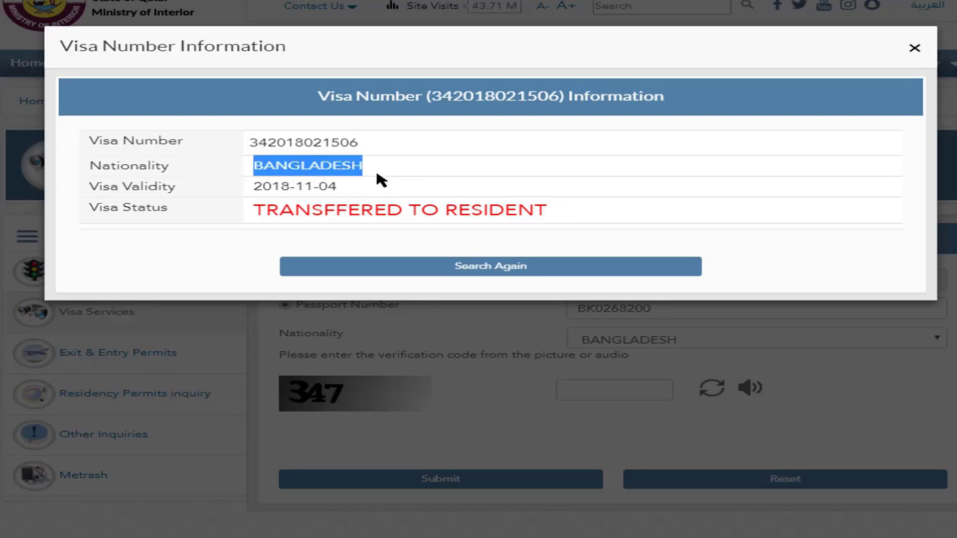
{"action": "left_click_drag", "start_coordinate": [252, 186], "coordinate": [338, 187]}
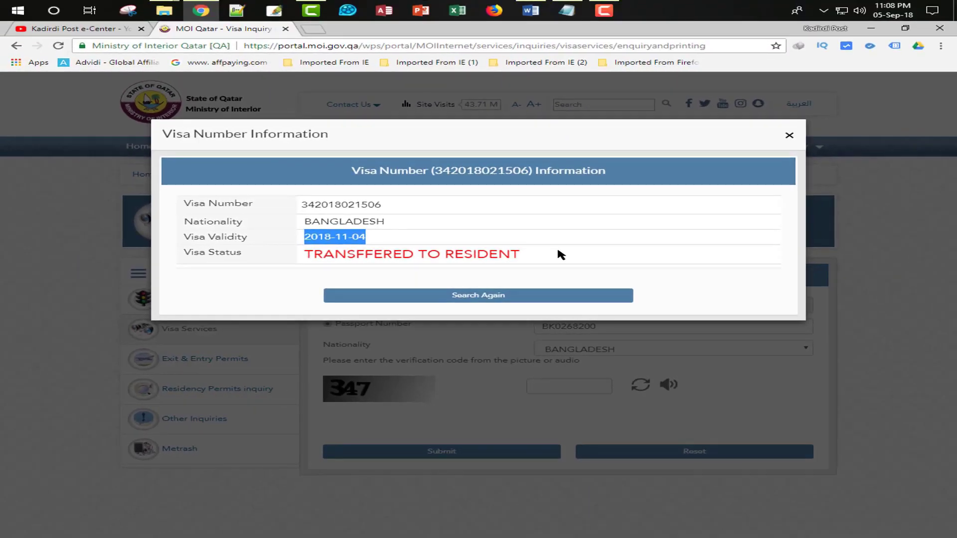
{"action": "left_click", "coordinate": [561, 254]}
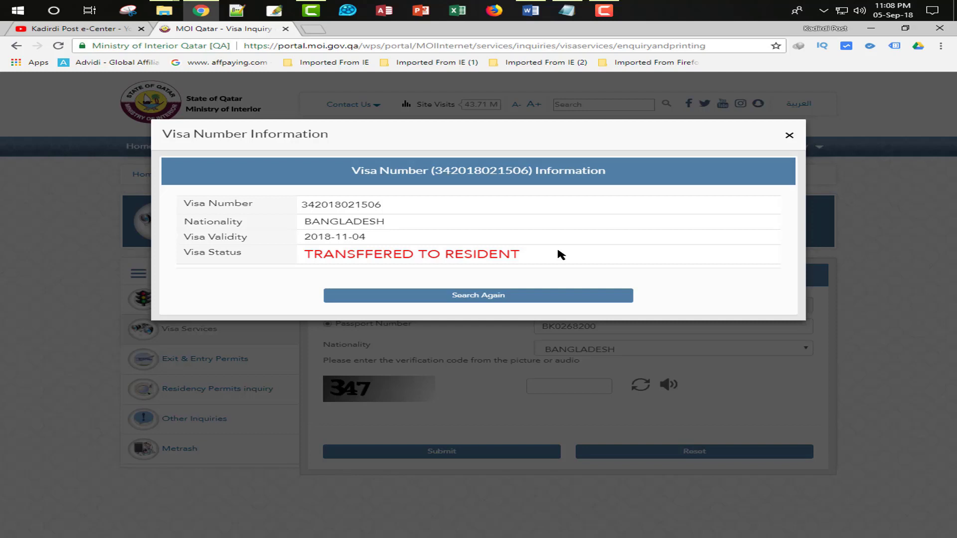
{"action": "left_click", "coordinate": [789, 136]}
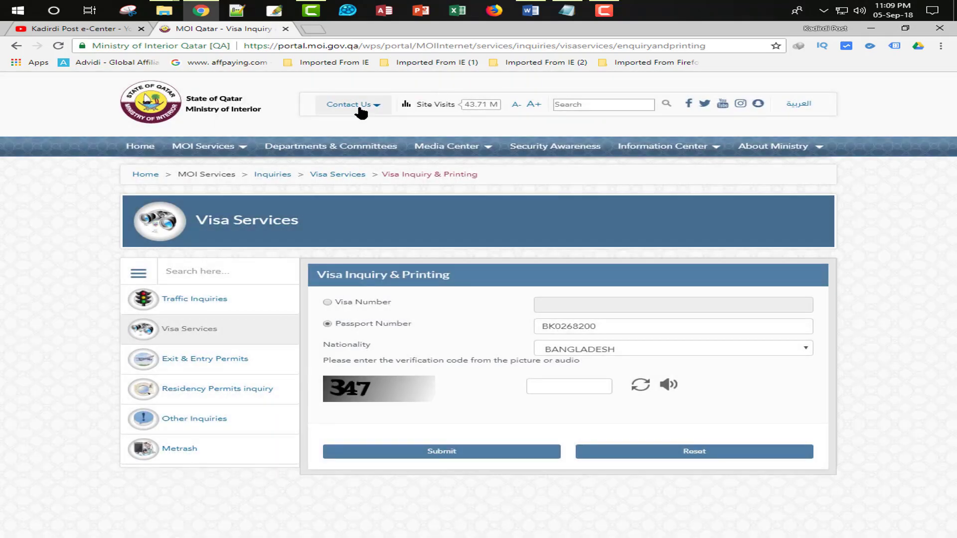